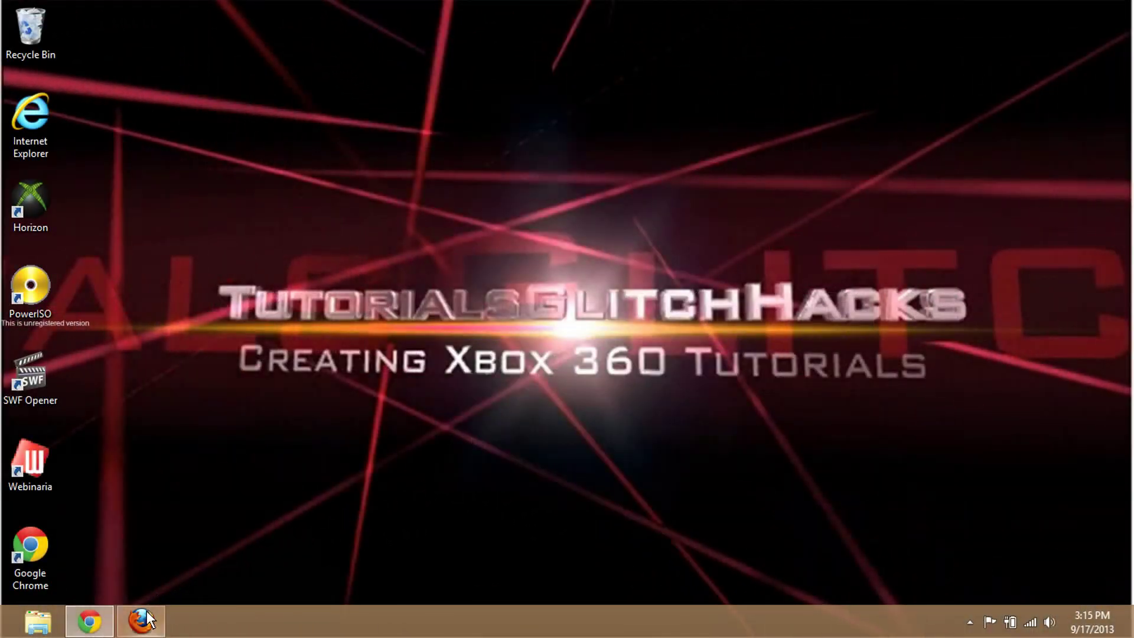
Restore the Firefox window and load google.com from the address bar.
mouse_move(148, 619)
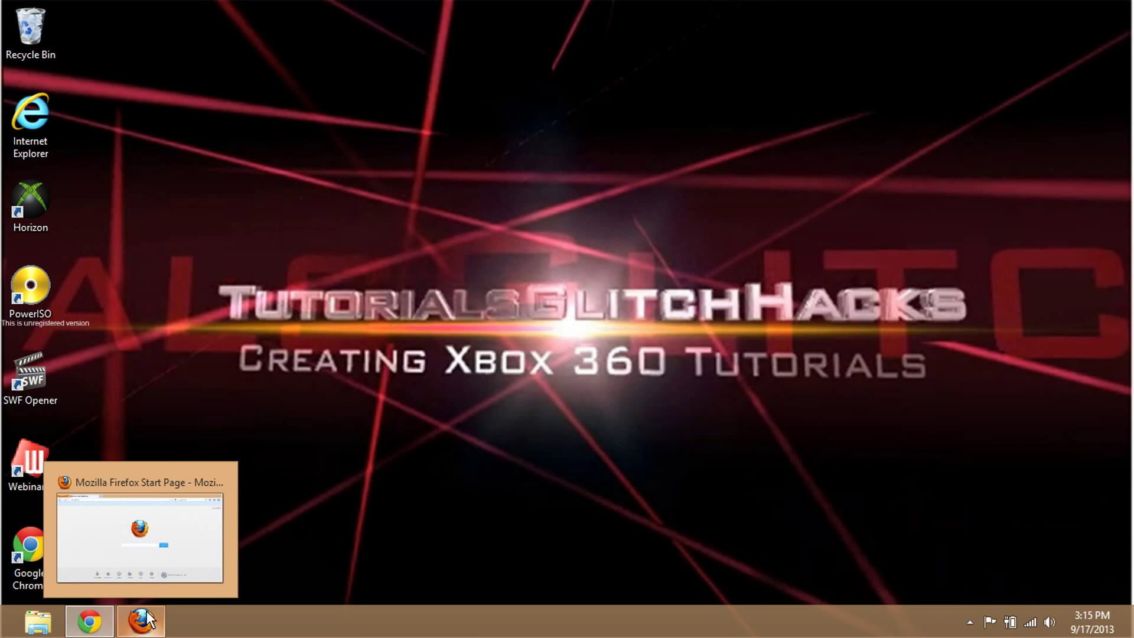
left_click(148, 618)
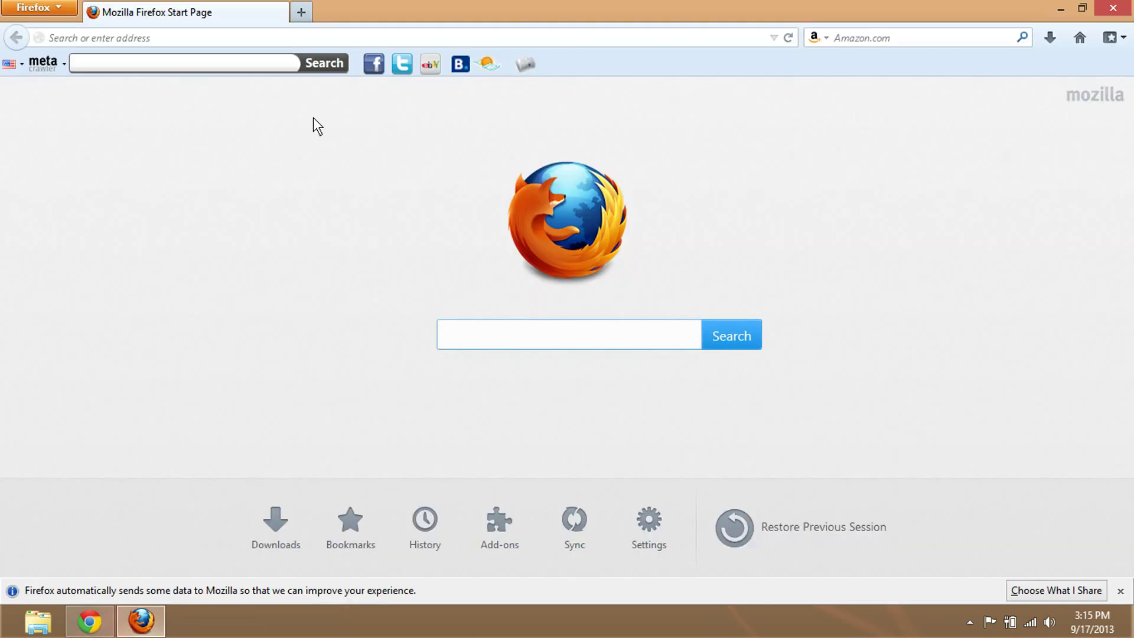
left_click(316, 37)
type("go")
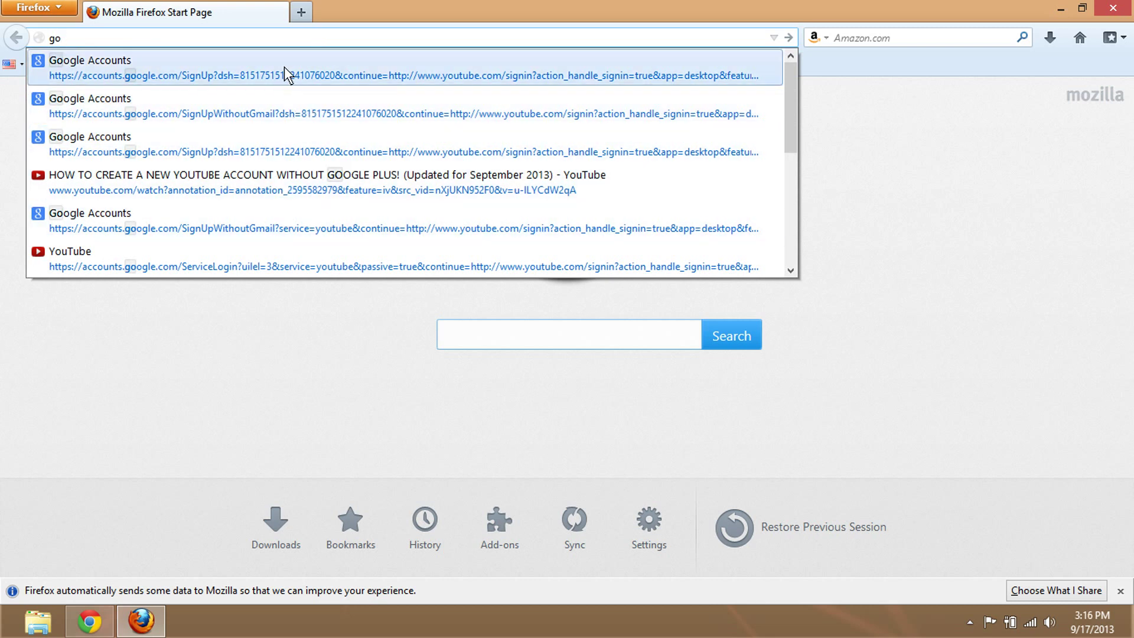
type("o")
type("gle.com")
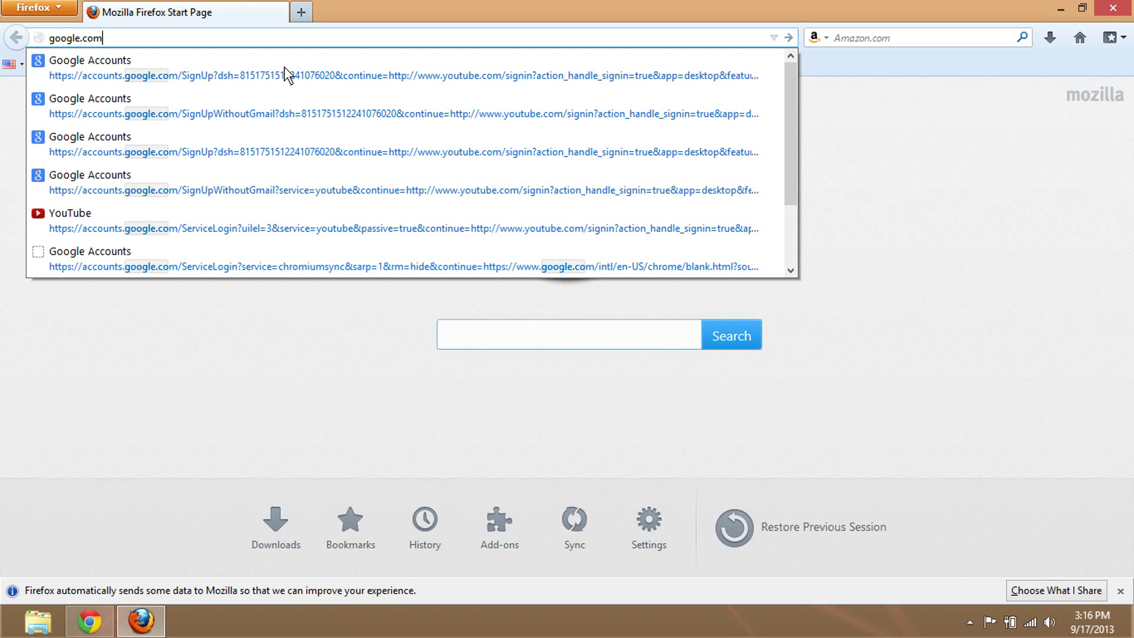
key("Return")
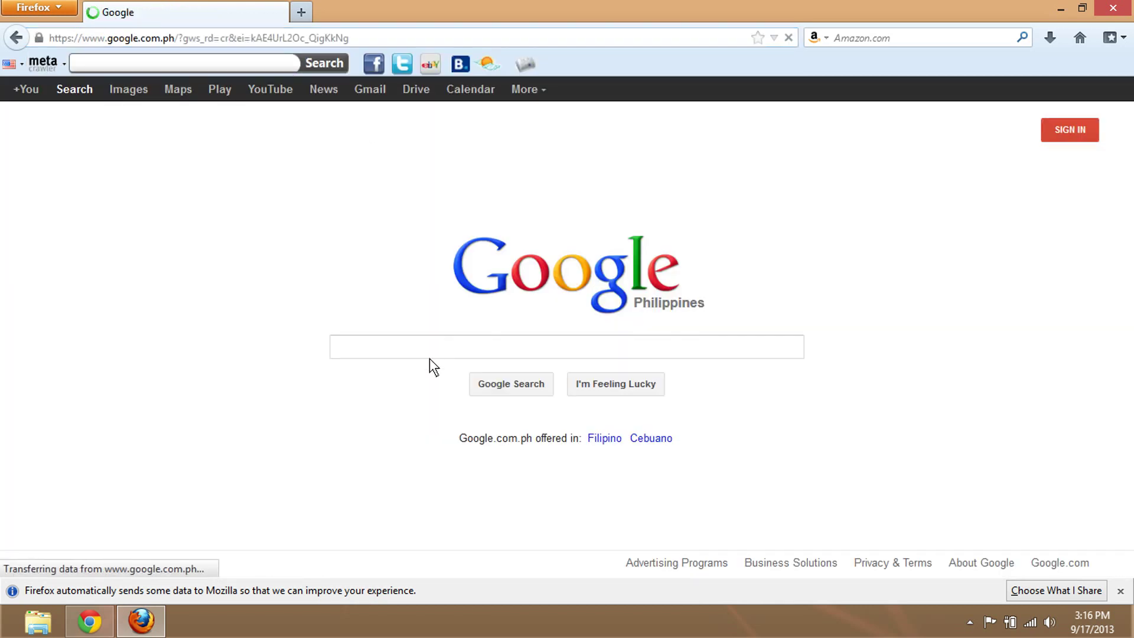
Search Google for 'horizon mod tool download xboxmb' and open the XboxMB - Xbox Message Boards result.
left_click(428, 349)
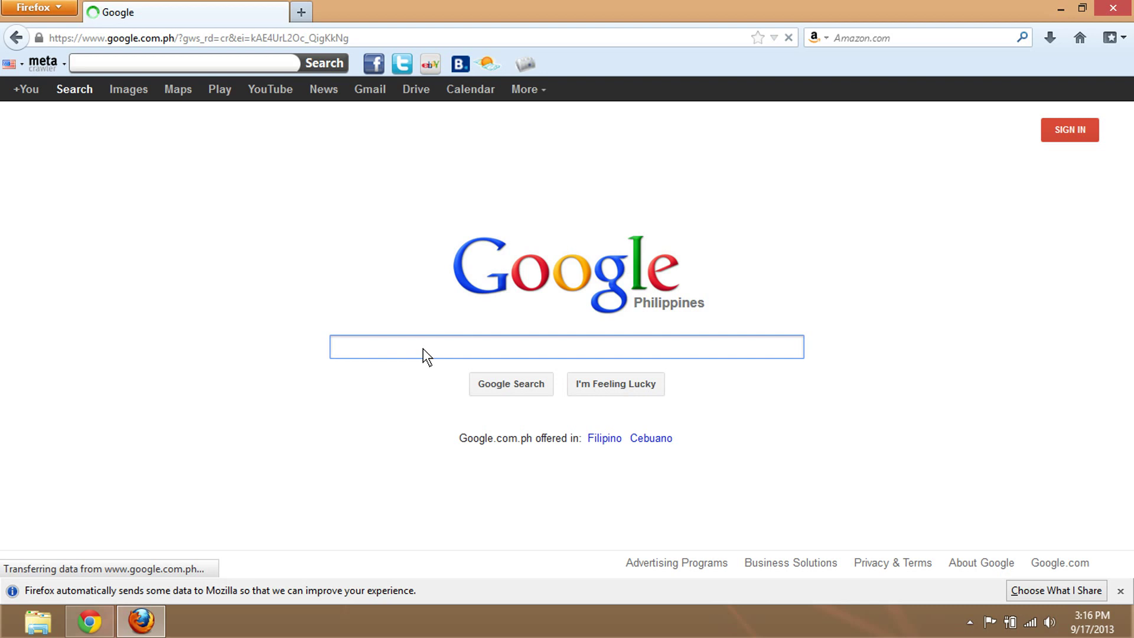
type("horizon ")
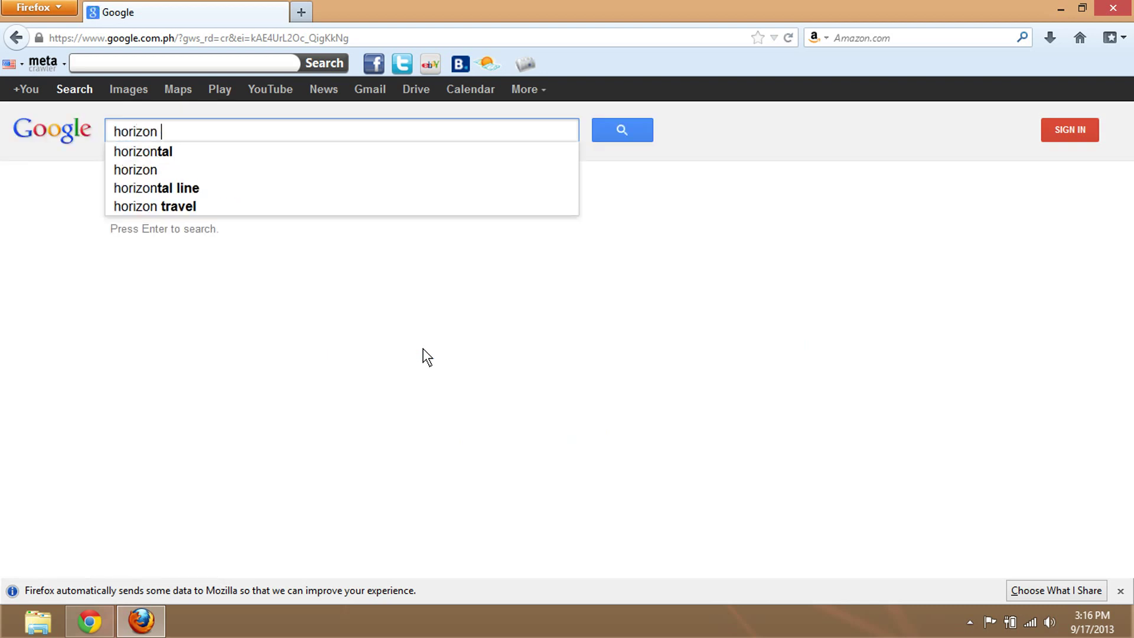
type("mod tool ")
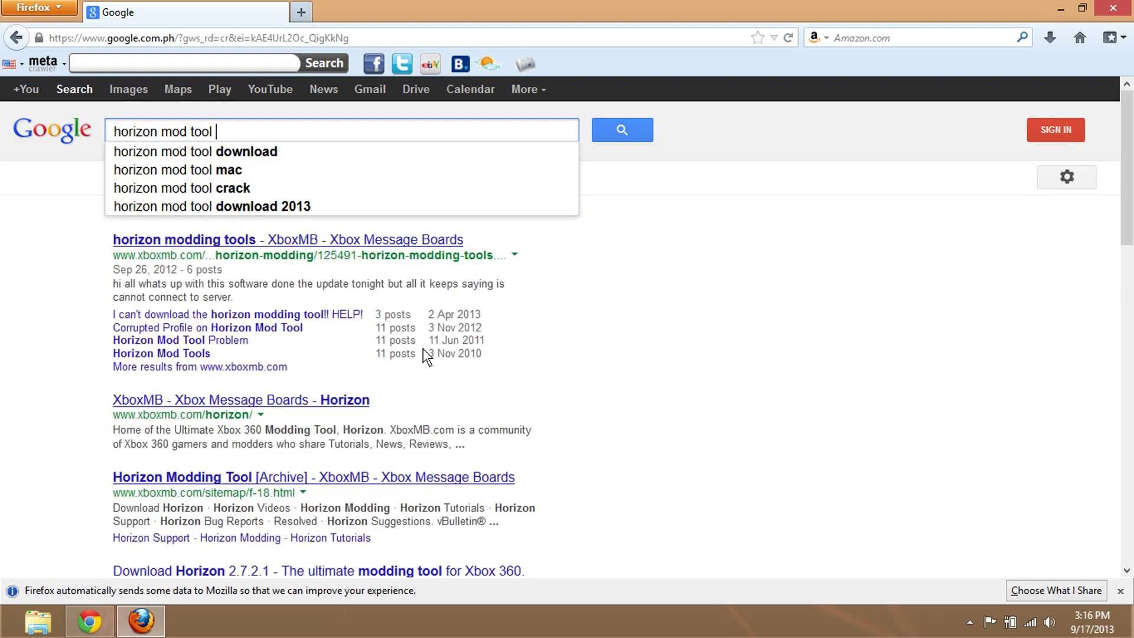
type("download")
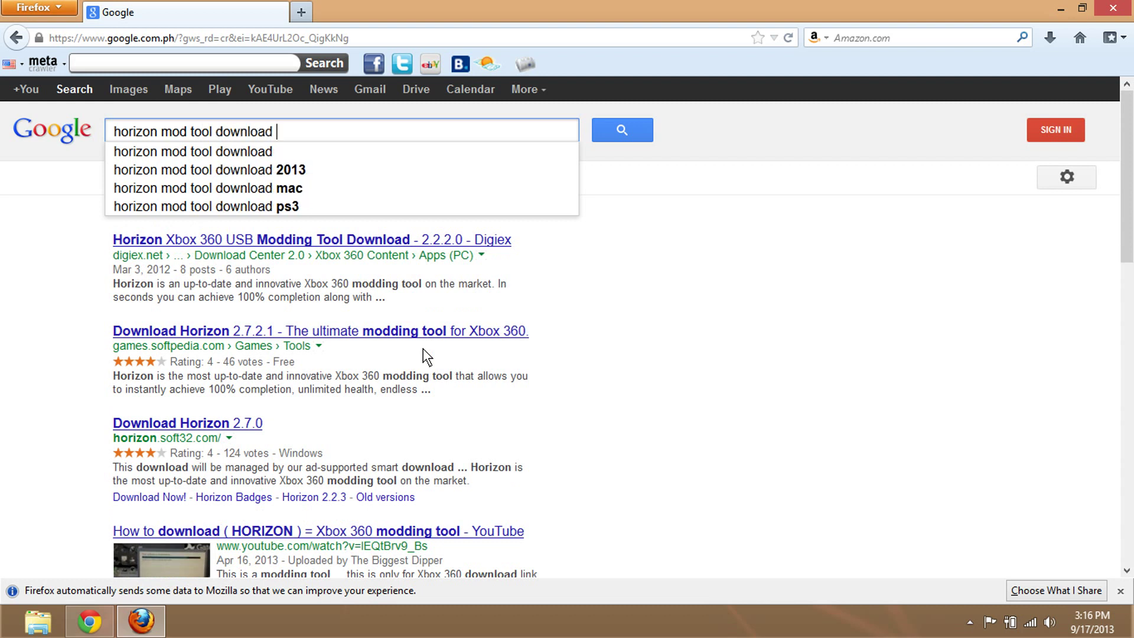
key("BackSpace")
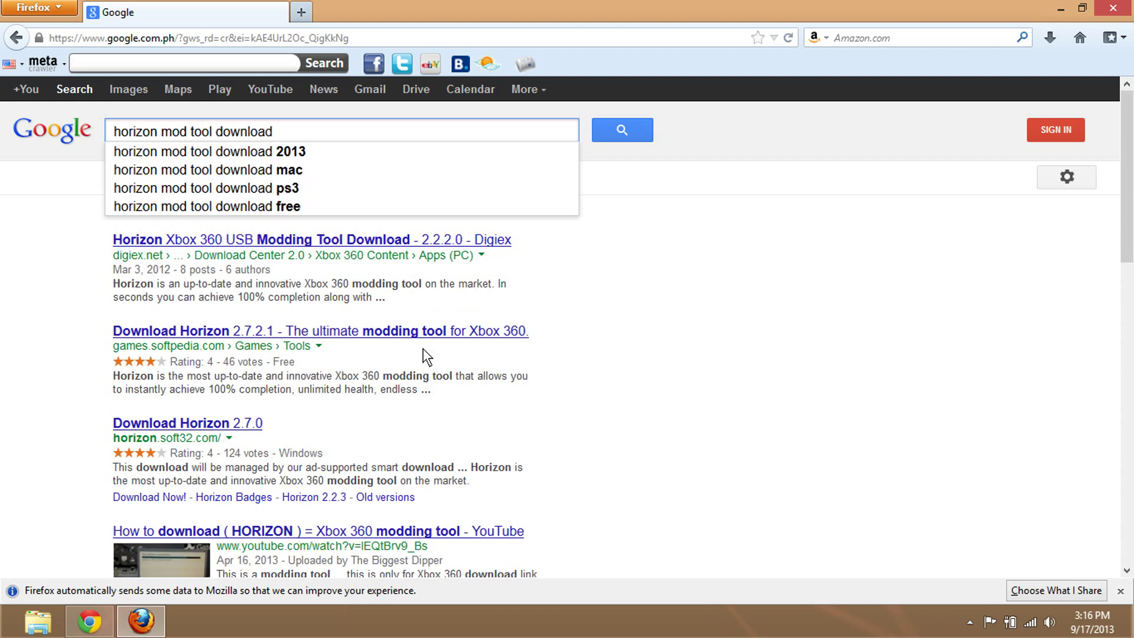
type("xbox")
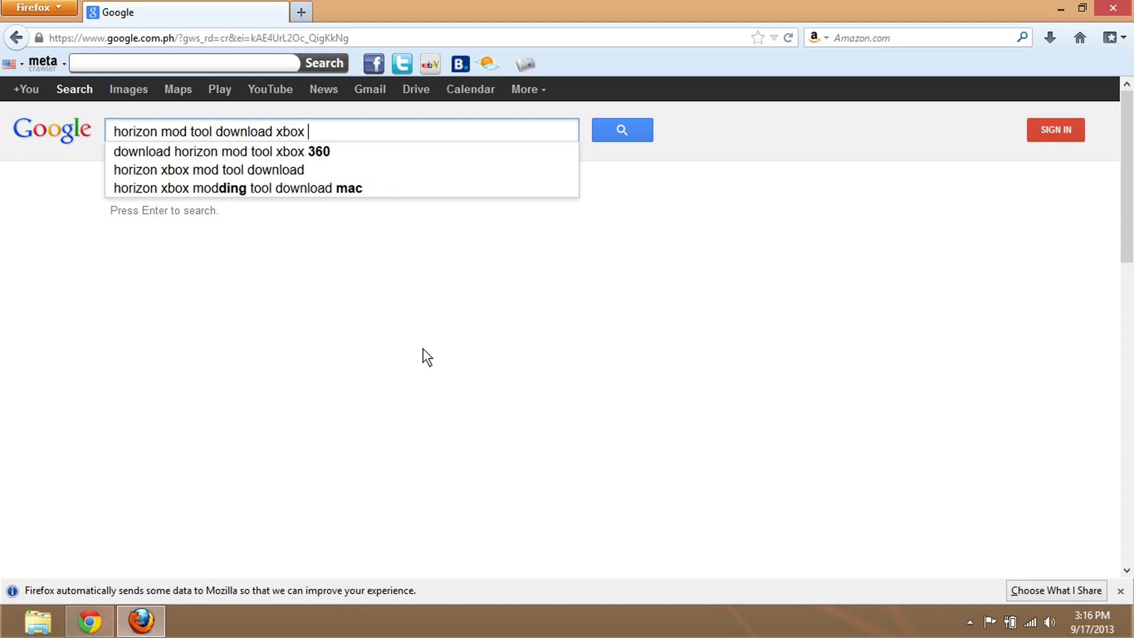
key("BackSpace")
type("mb")
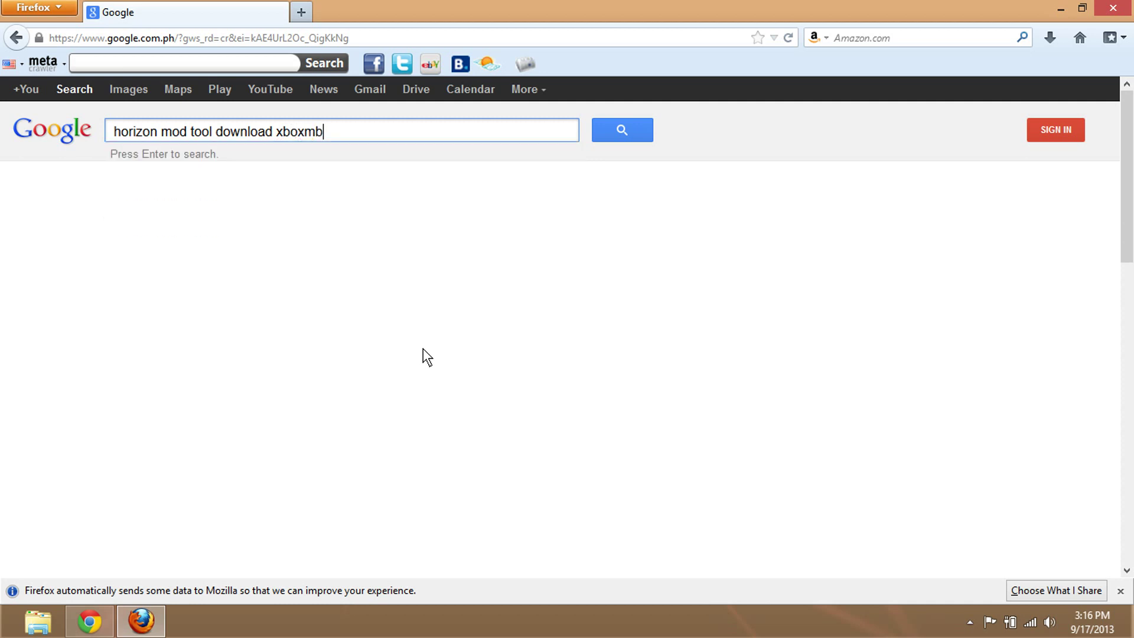
key("BackSpace")
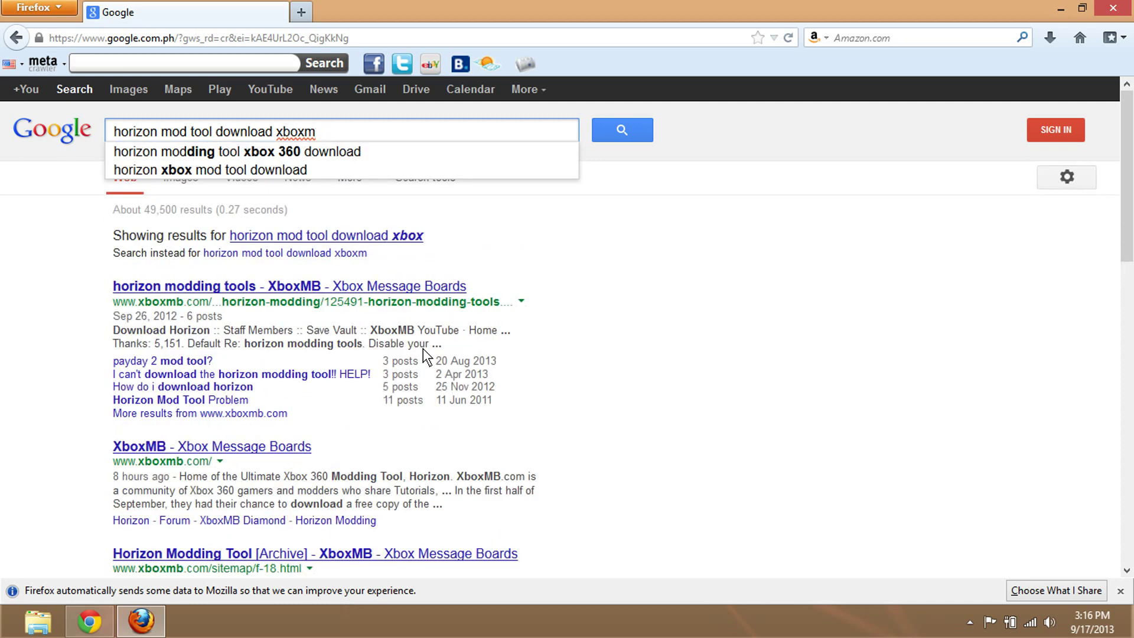
type("b")
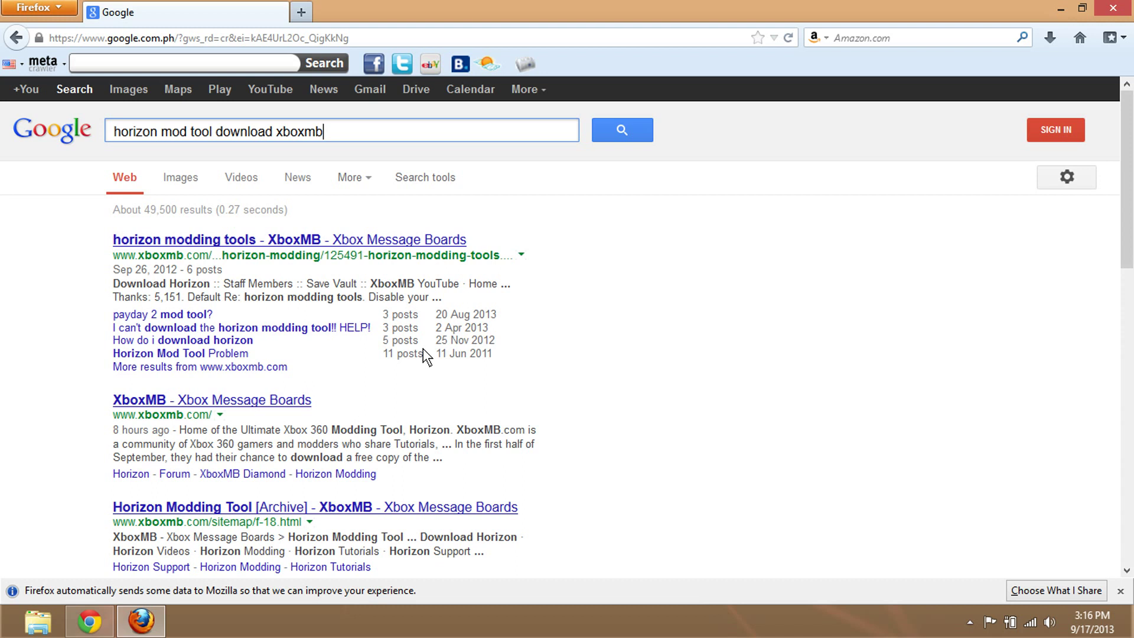
left_click(424, 354)
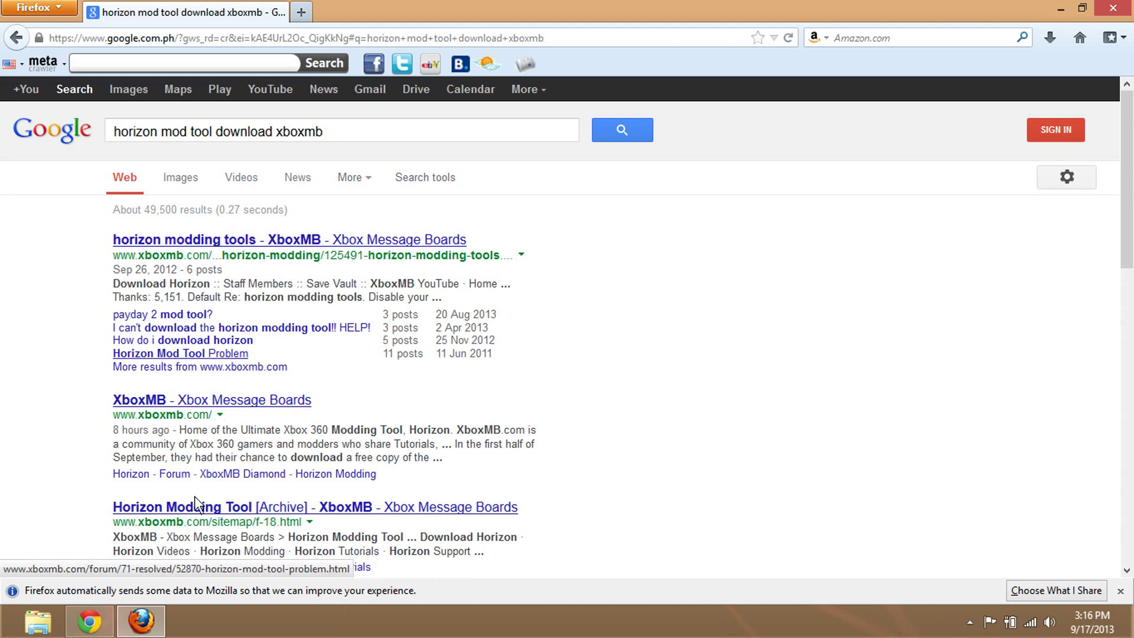
left_click(247, 398)
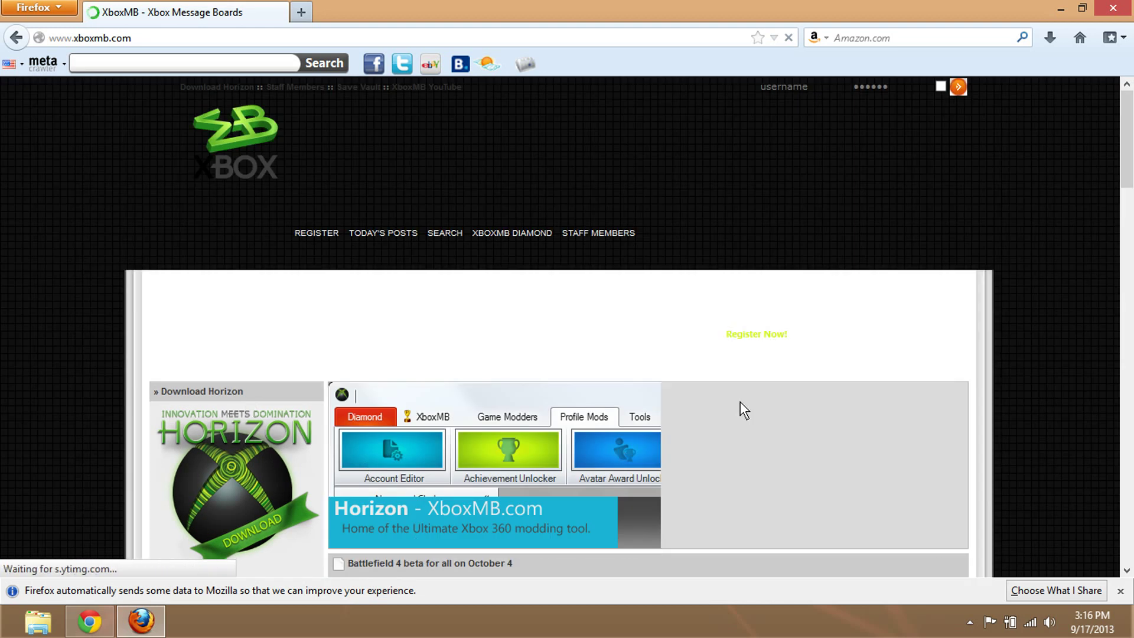
Scroll down the XboxMB homepage to view the Download Horizon banner and news posts.
left_click_drag(1129, 144, 1129, 186)
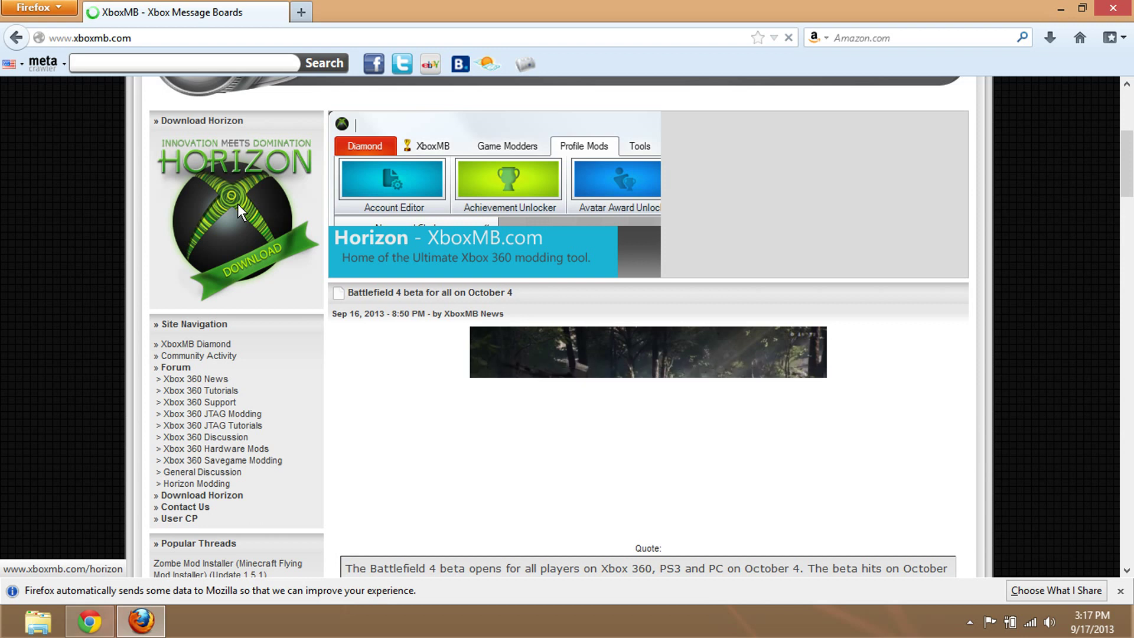
Open the Download Horizon page and browse its Download Now (9.35 MB) and Go Diamond options.
left_click(237, 204)
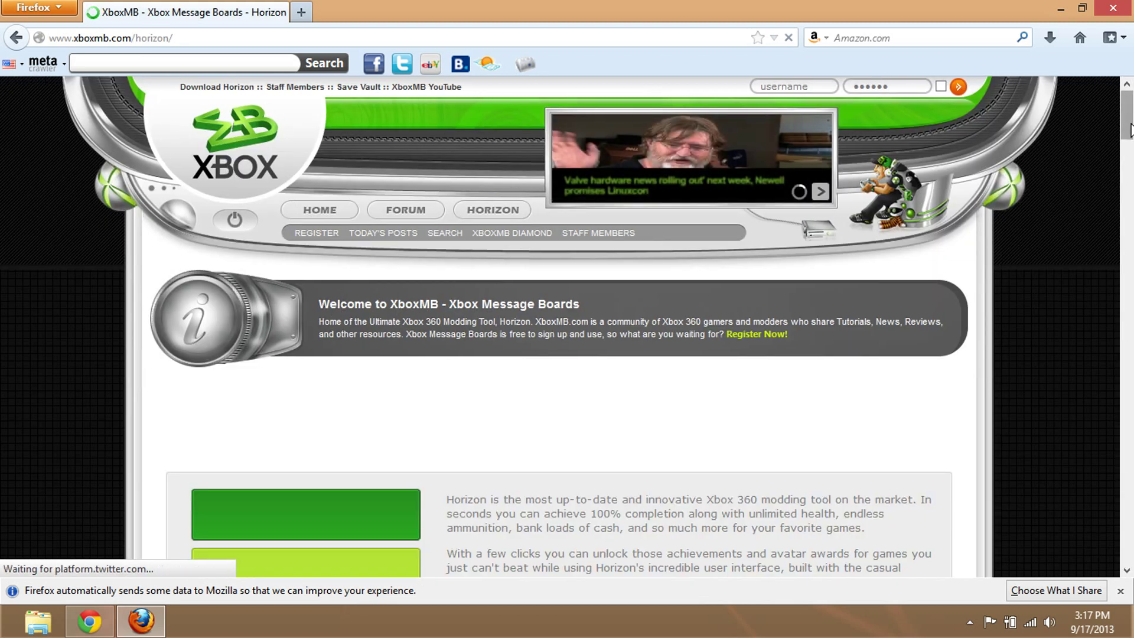
left_click_drag(1129, 130, 1131, 176)
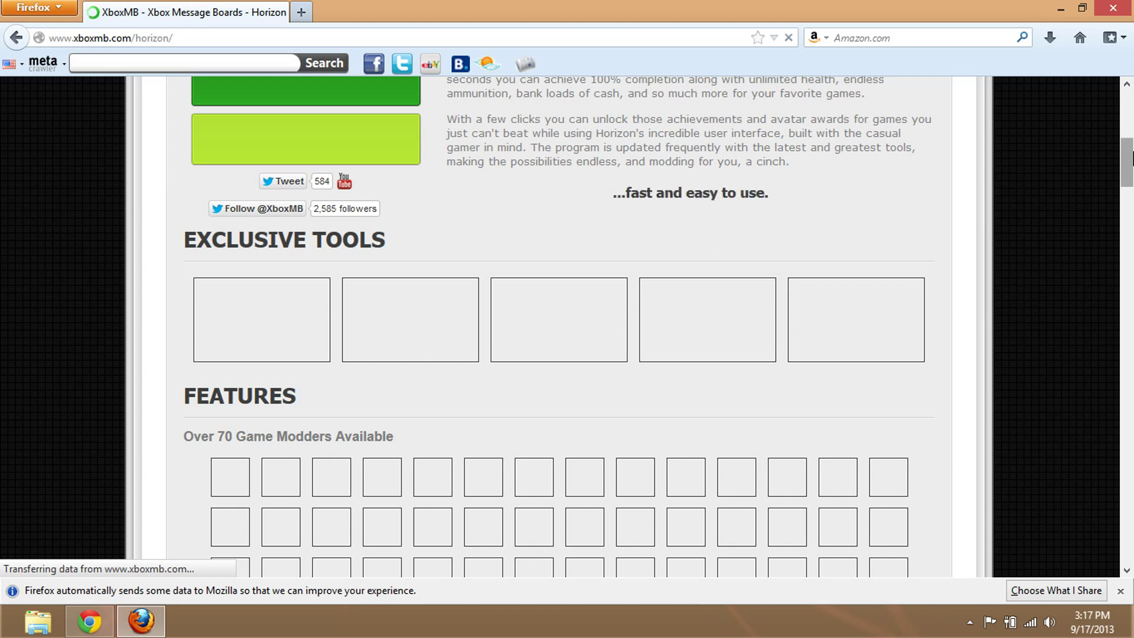
left_click_drag(1131, 158, 1130, 134)
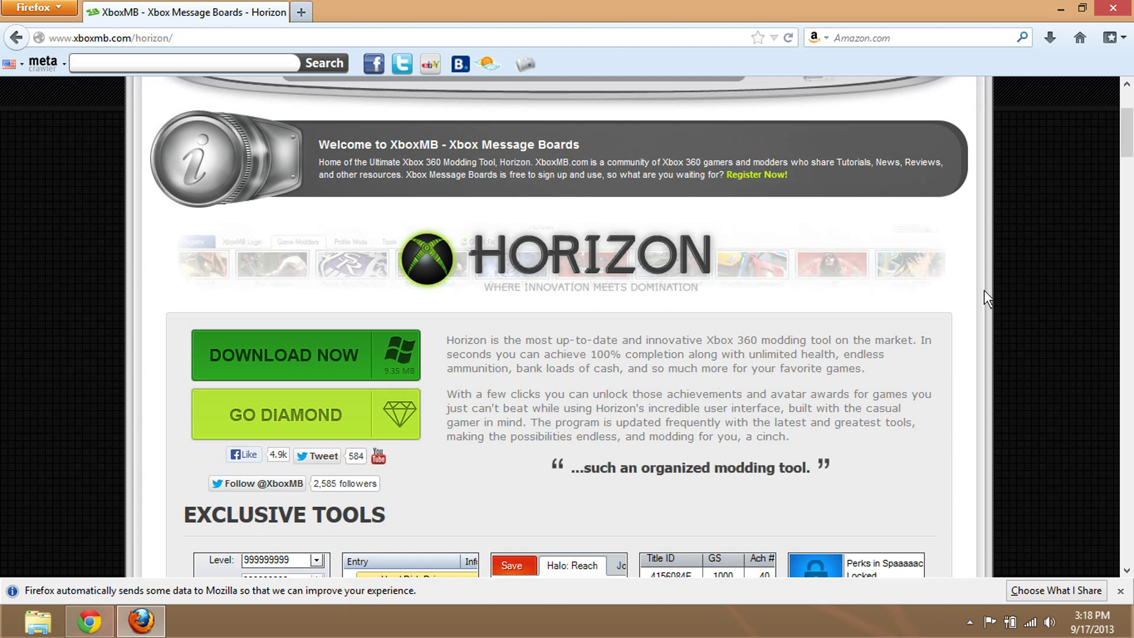
key("super+c")
left_click(1018, 223)
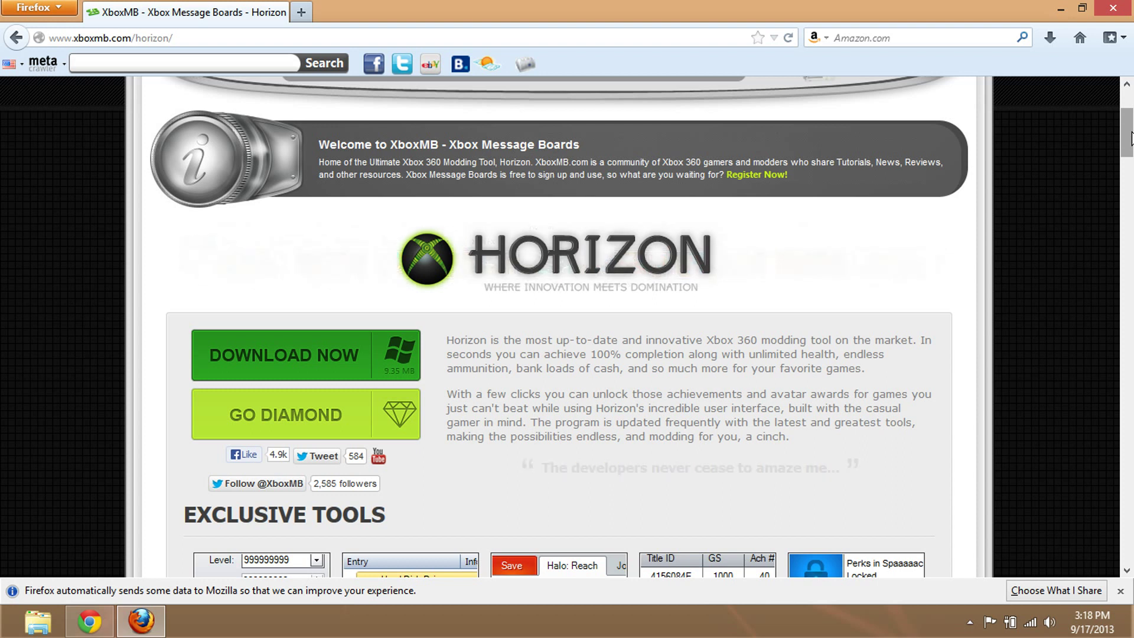
left_click_drag(1131, 139, 1131, 193)
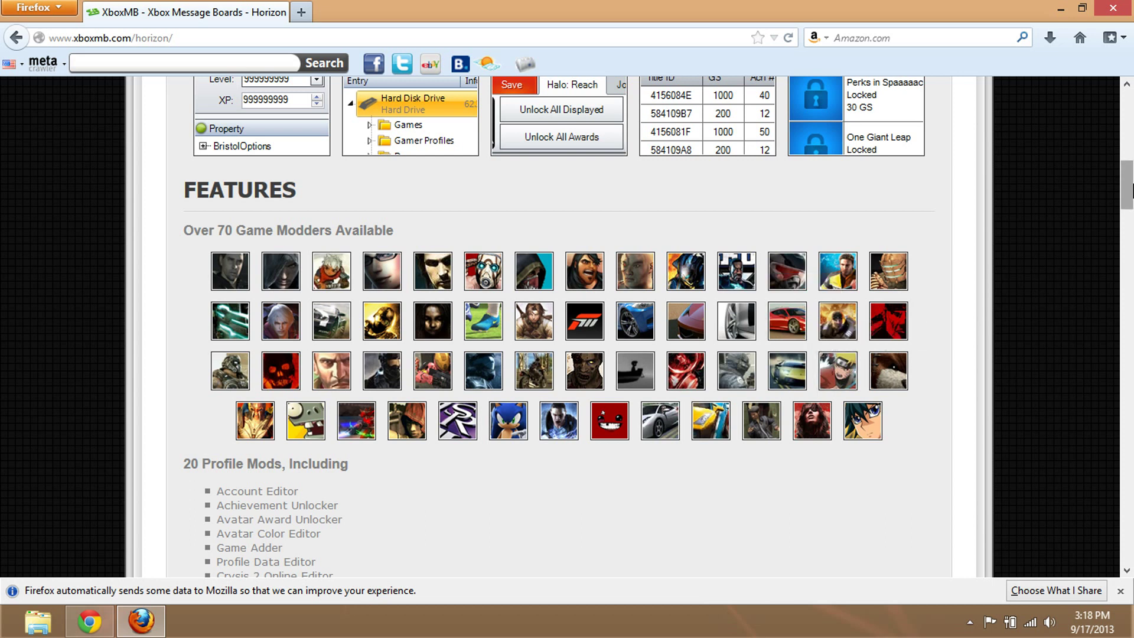
left_click_drag(1131, 189, 1131, 243)
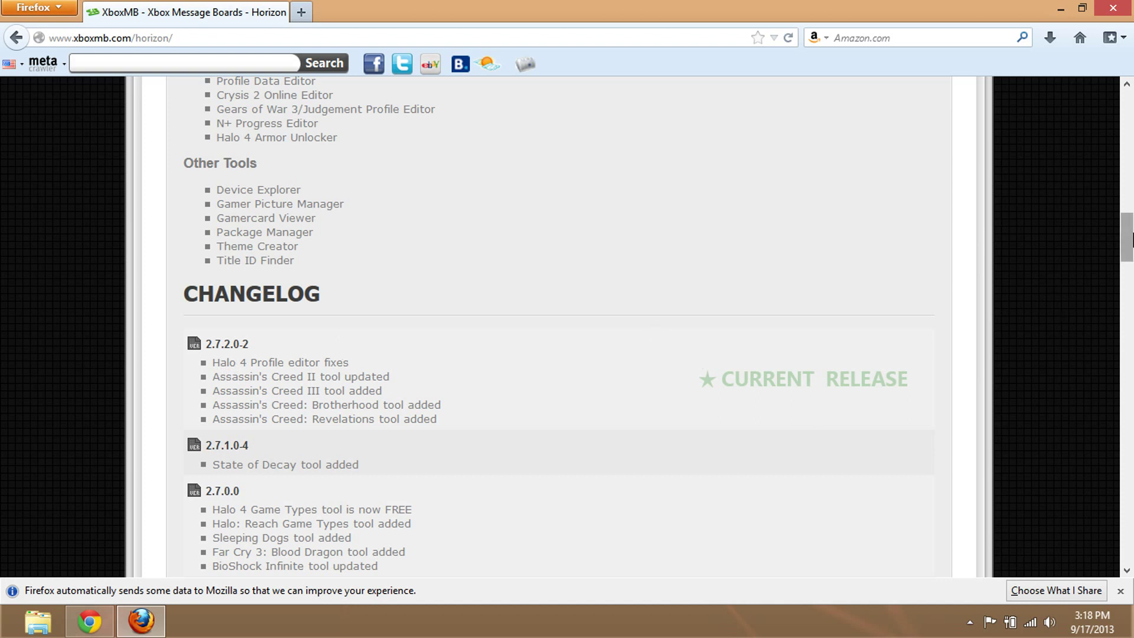
left_click_drag(1129, 252, 1126, 160)
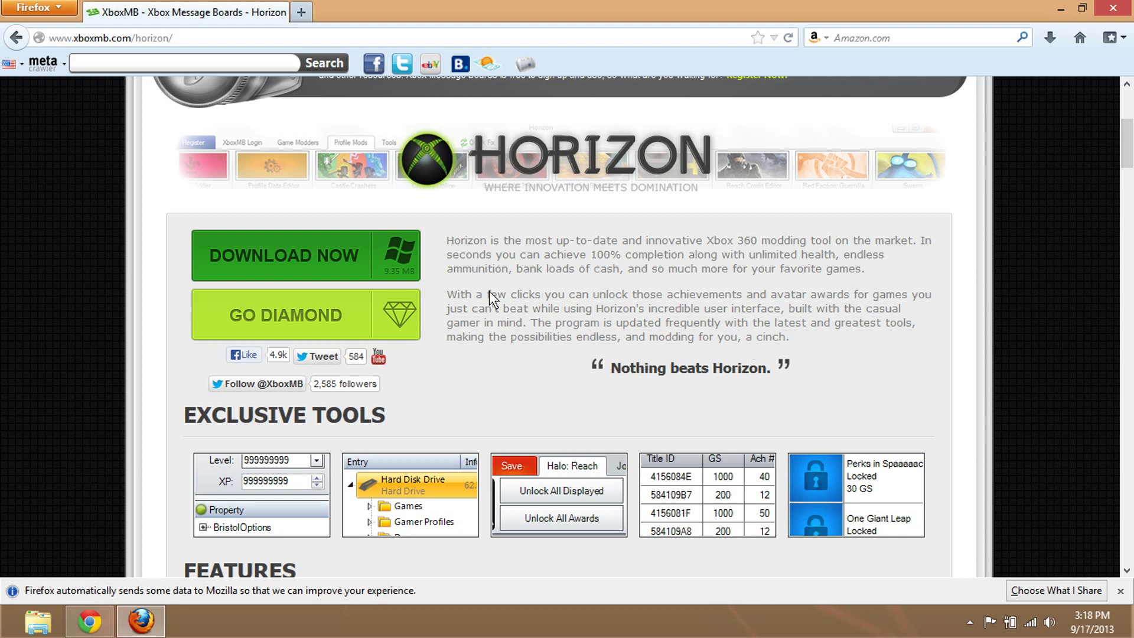
left_click(353, 319)
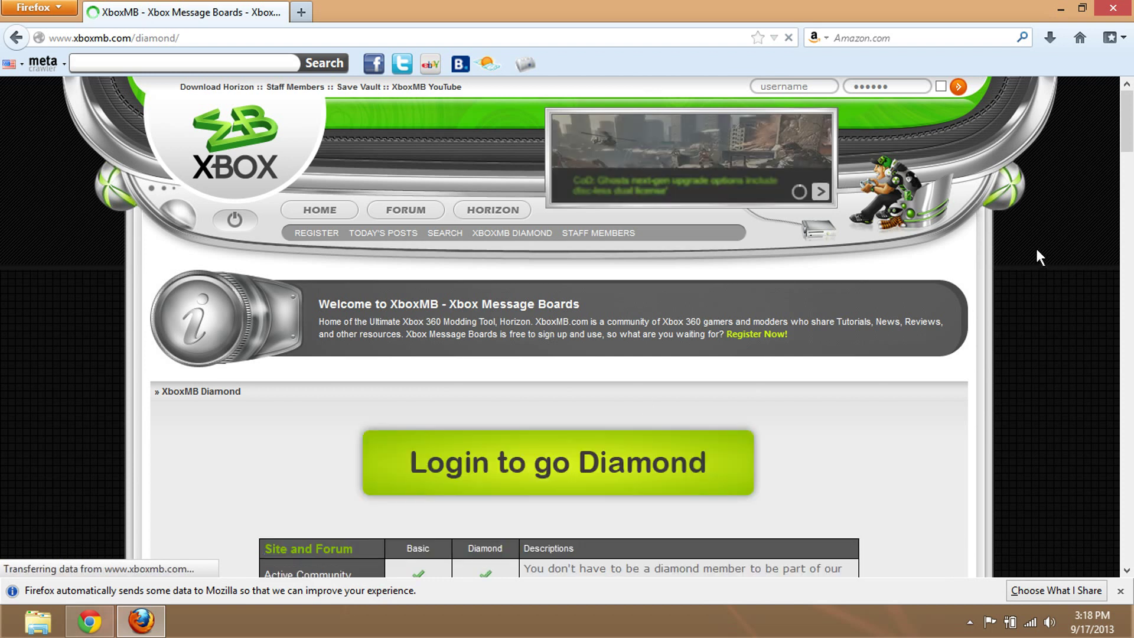
Scroll the Diamond page down to the Basic vs Diamond Site and Forum comparison table.
mouse_move(1129, 142)
left_mouse_down()
mouse_move(1132, 181)
mouse_move(1132, 138)
left_mouse_up()
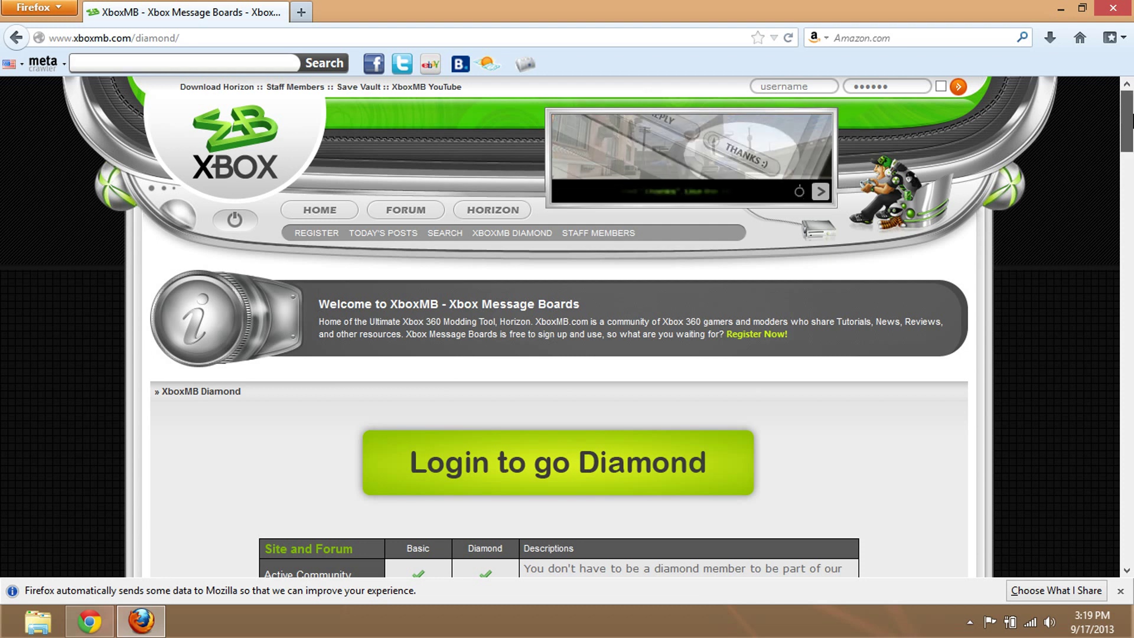
scroll(1131, 122, "down", 3)
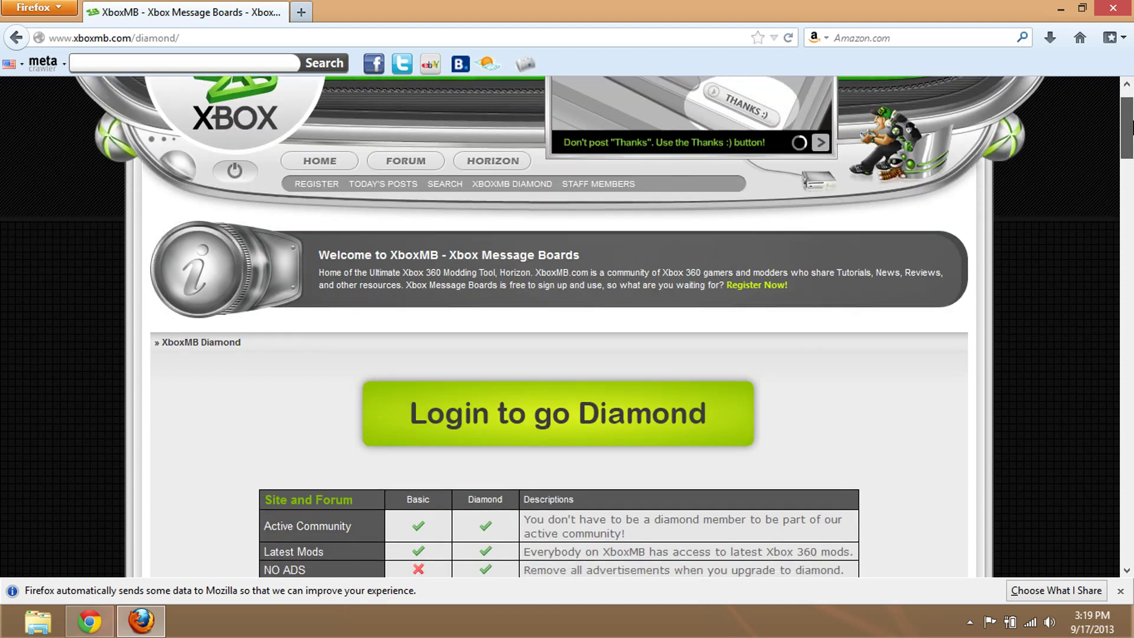